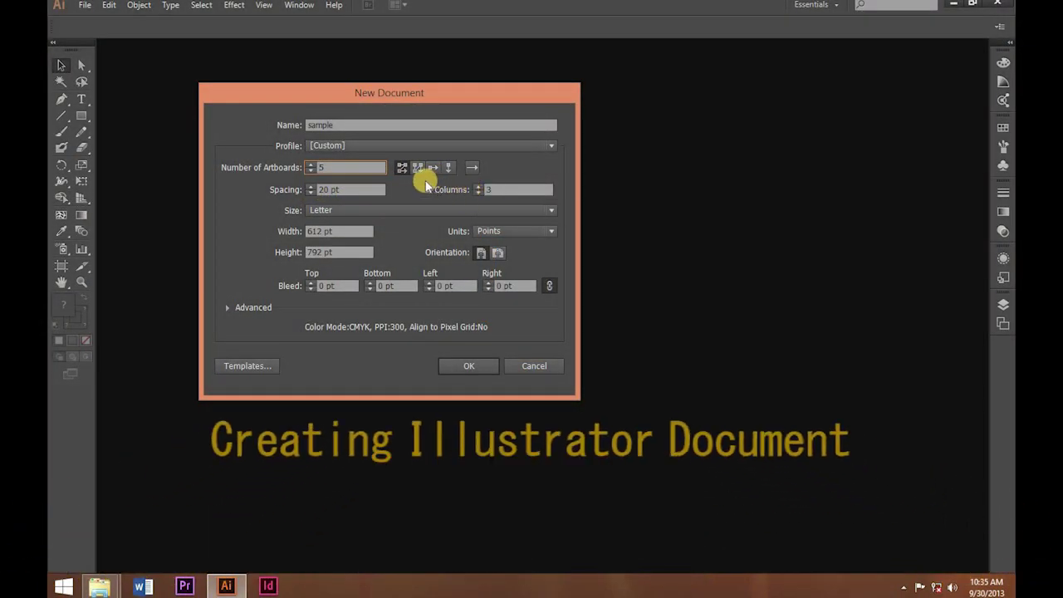
- Bring up the New Document dialog for an Untitled-10 file with Letter artboards
{"action": "left_click", "coordinate": [465, 365]}
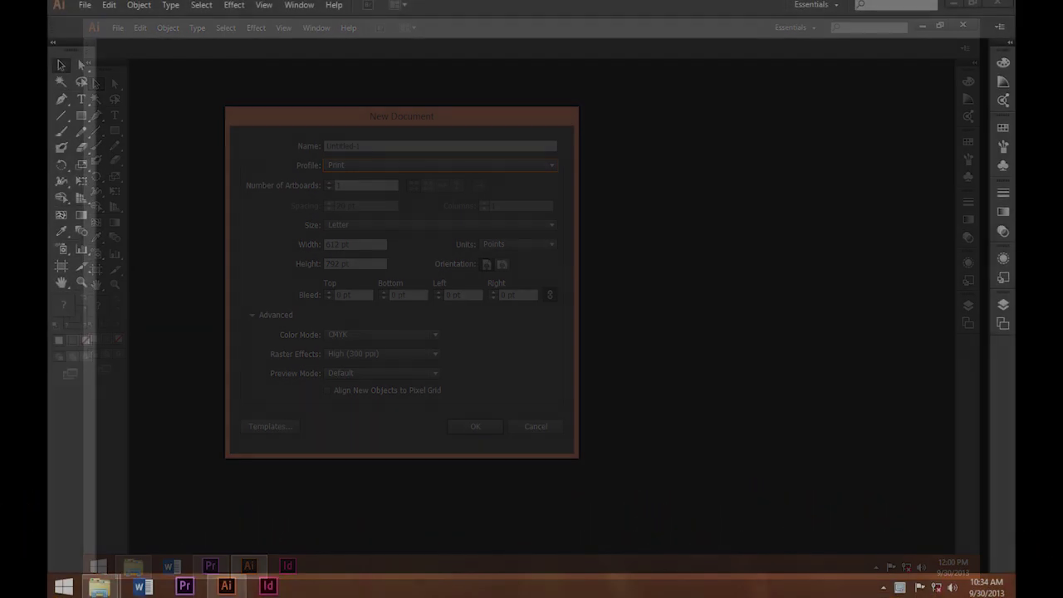
{"action": "key", "text": "alt+f"}
{"action": "key", "text": "Return"}
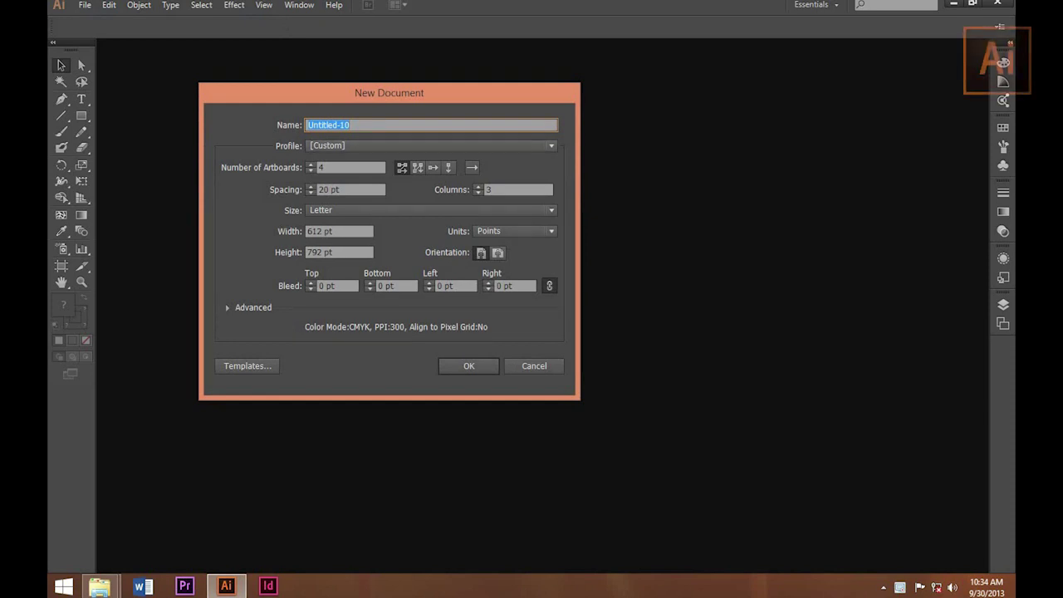
- Name the document 'sample' and choose the Print profile (one 612 × 792 pt Letter artboard)
{"action": "type", "text": "sam"}
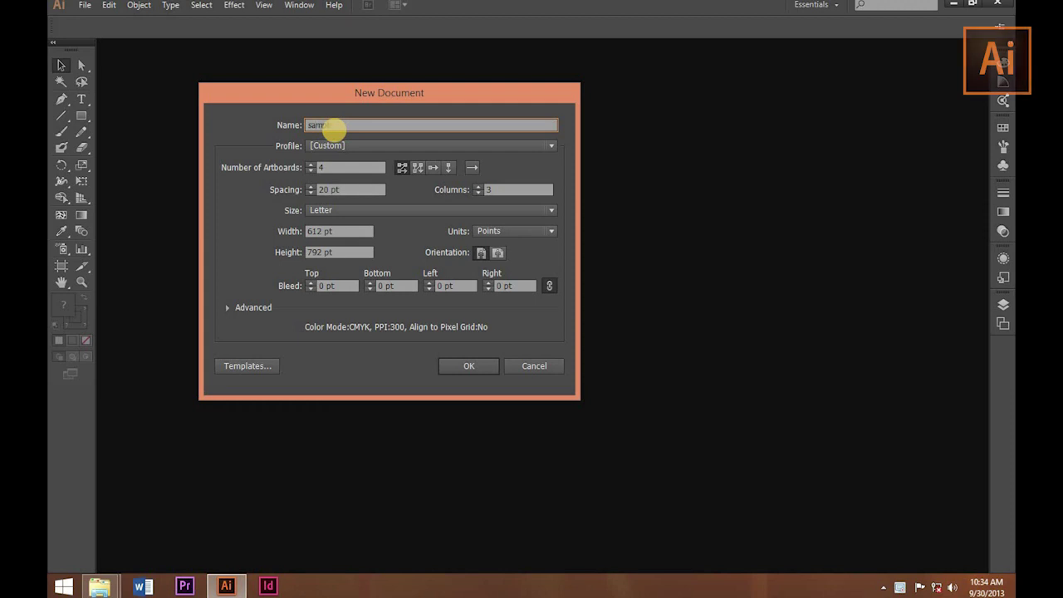
{"action": "type", "text": "ple"}
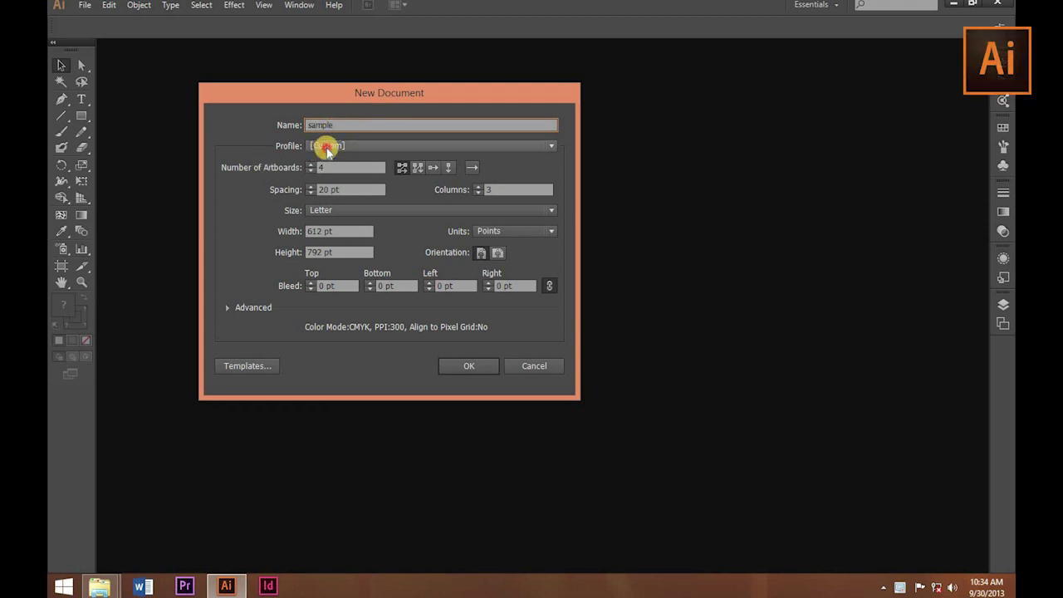
{"action": "left_click", "coordinate": [327, 147]}
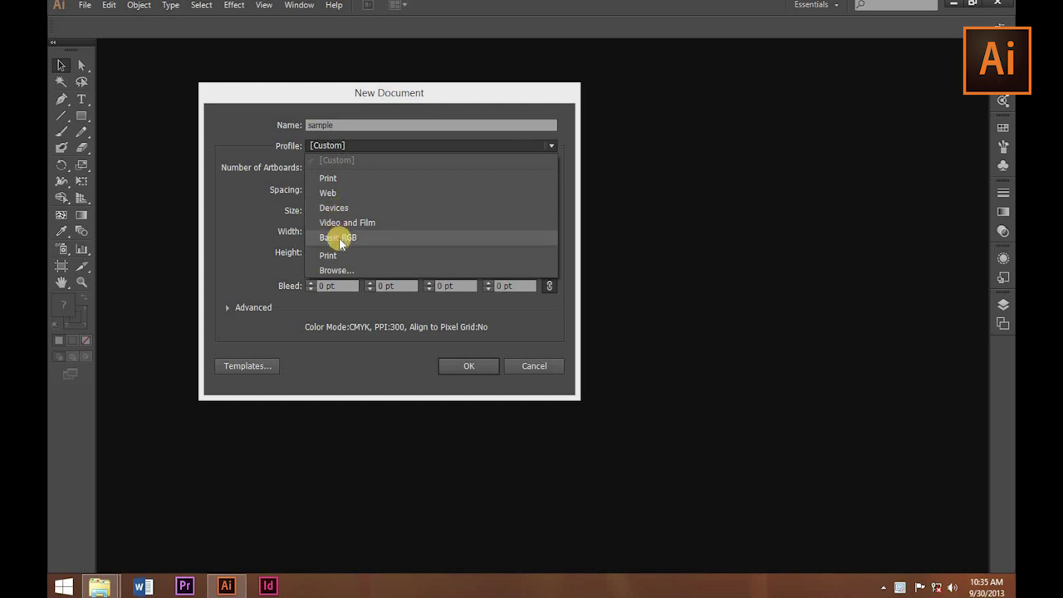
{"action": "left_click", "coordinate": [338, 180]}
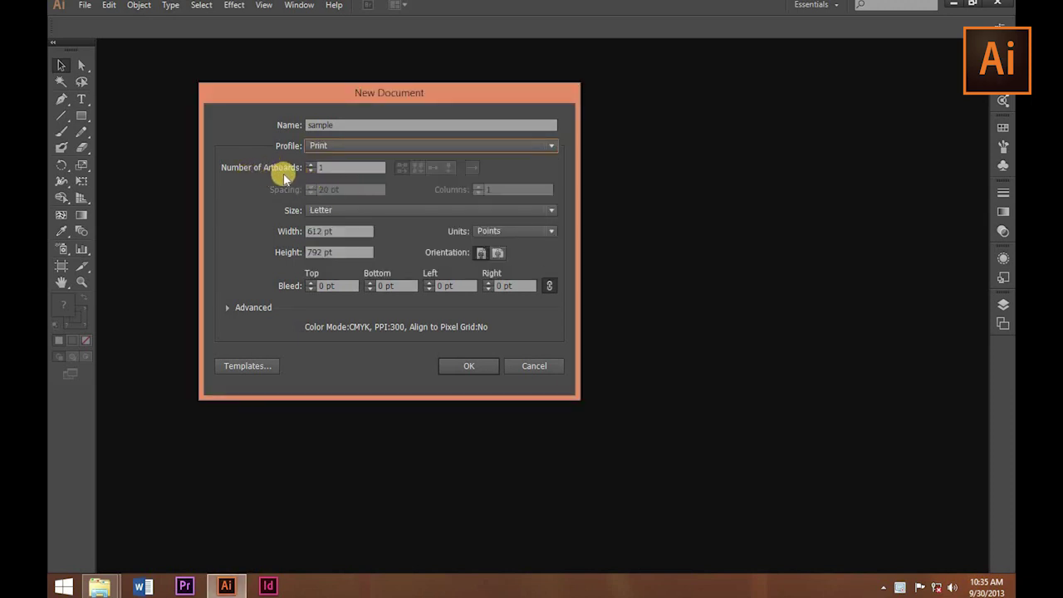
- Set 5 artboards, keep 3 columns and 20 pt spacing, and create the sample document
{"action": "left_click", "coordinate": [311, 169]}
{"action": "left_click", "coordinate": [311, 166]}
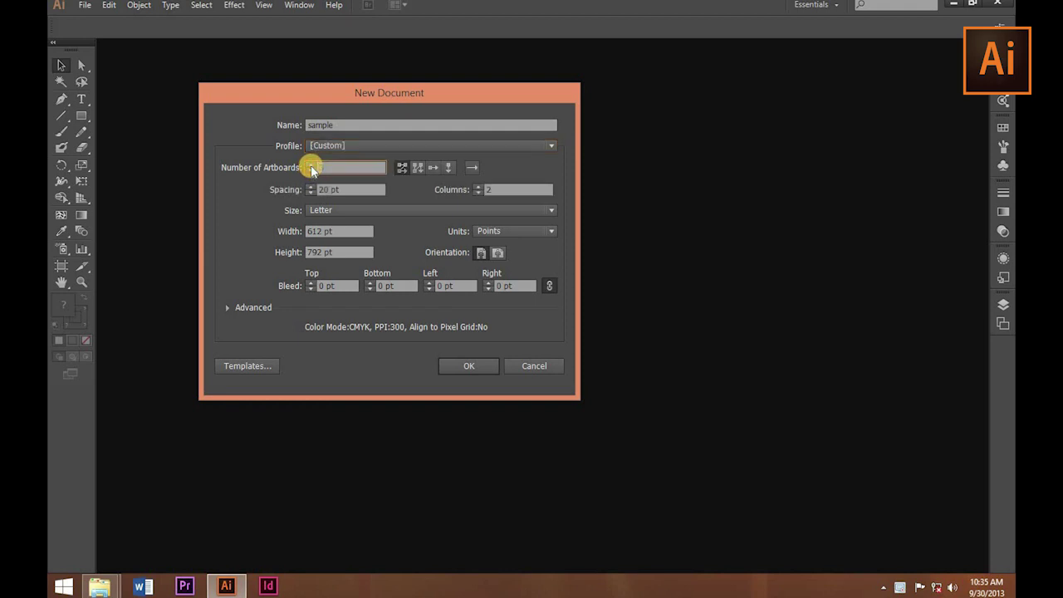
{"action": "left_click", "coordinate": [311, 166]}
{"action": "type", "text": "5"}
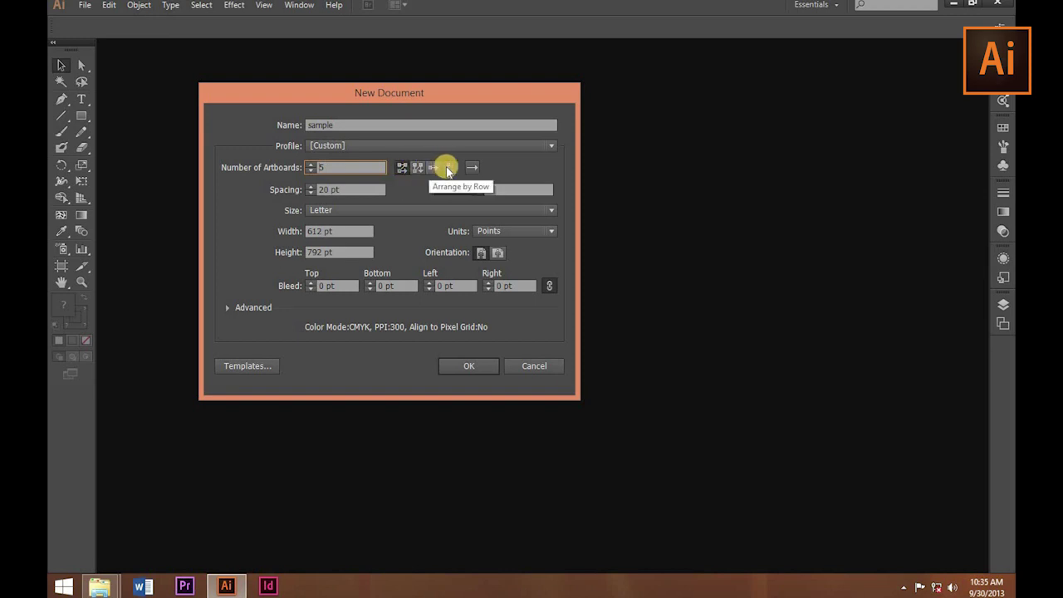
{"action": "double_click", "coordinate": [331, 190]}
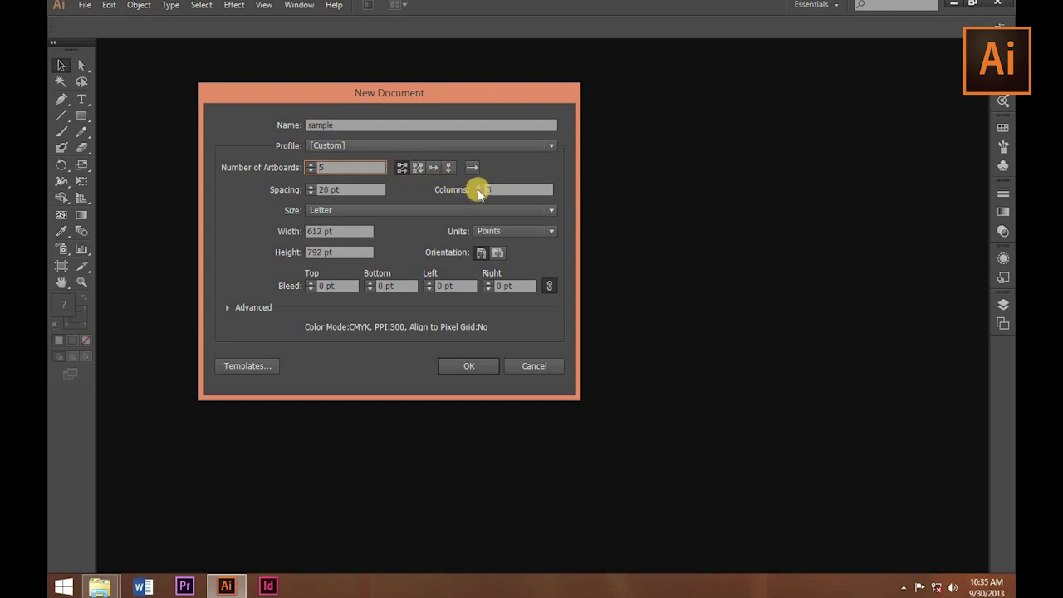
{"action": "left_click", "coordinate": [461, 365]}
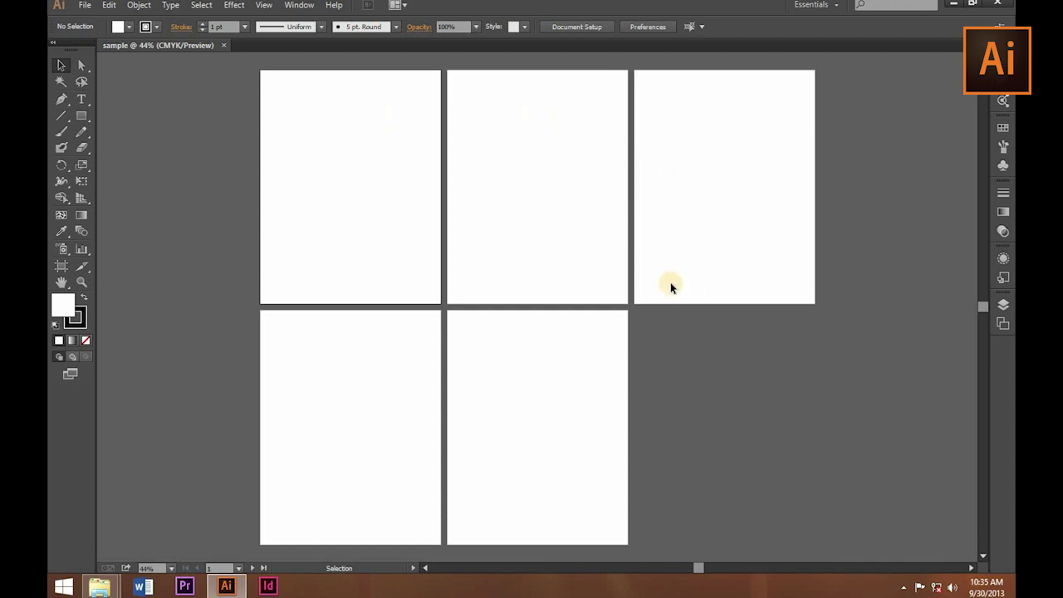
- Zoom out to view all five artboards, then start another new document
{"action": "key", "text": "ctrl+minus"}
{"action": "key", "text": "ctrl+minus"}
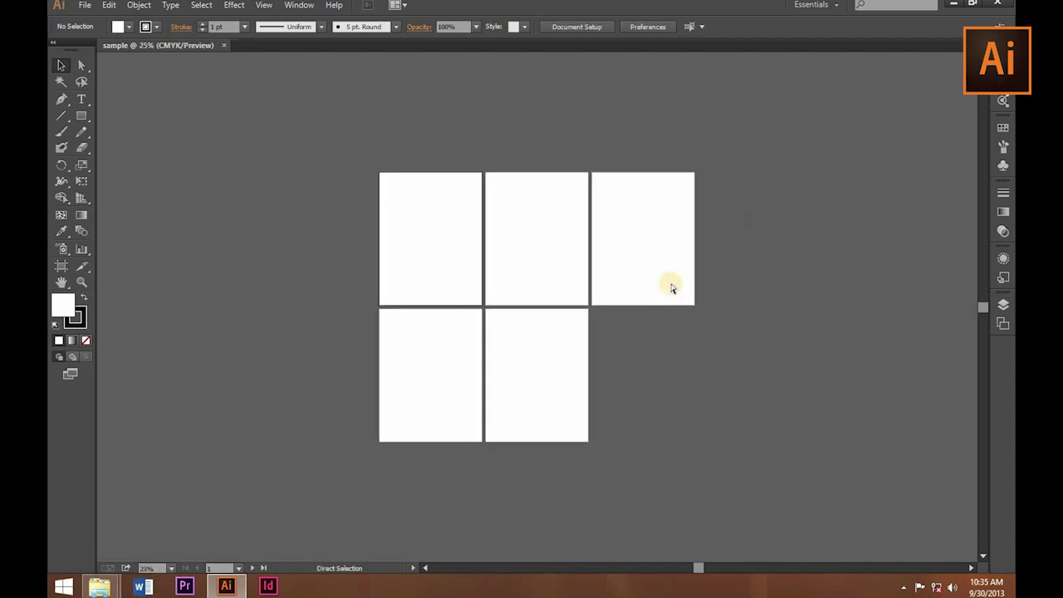
{"action": "key", "text": "ctrl+minus"}
{"action": "key", "text": "ctrl+minus"}
{"action": "key", "text": "ctrl+minus"}
{"action": "key", "text": "ctrl+minus"}
{"action": "key", "text": "ctrl+minus"}
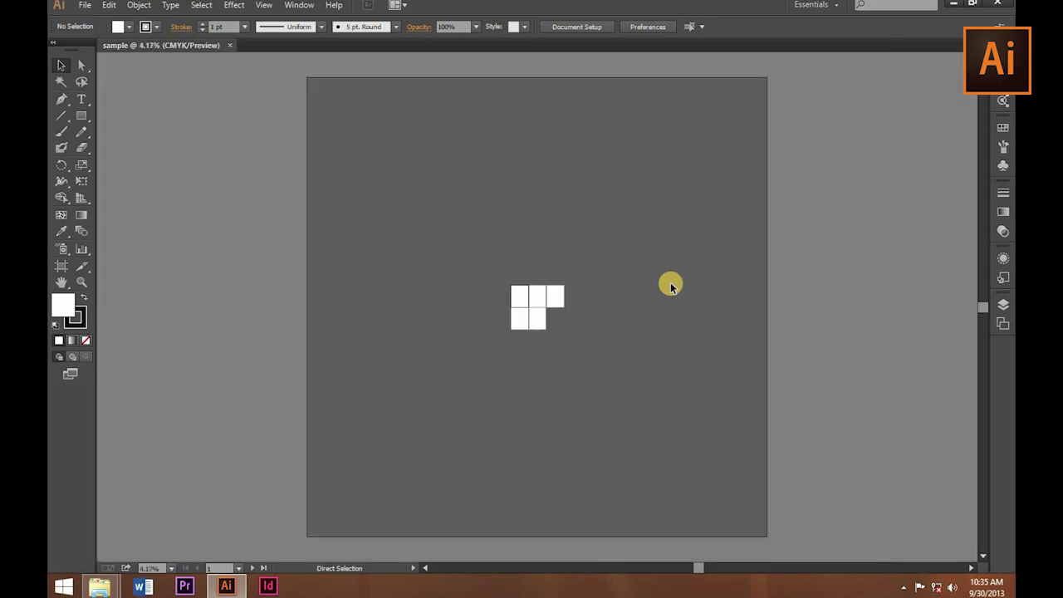
{"action": "key", "text": "ctrl+minus"}
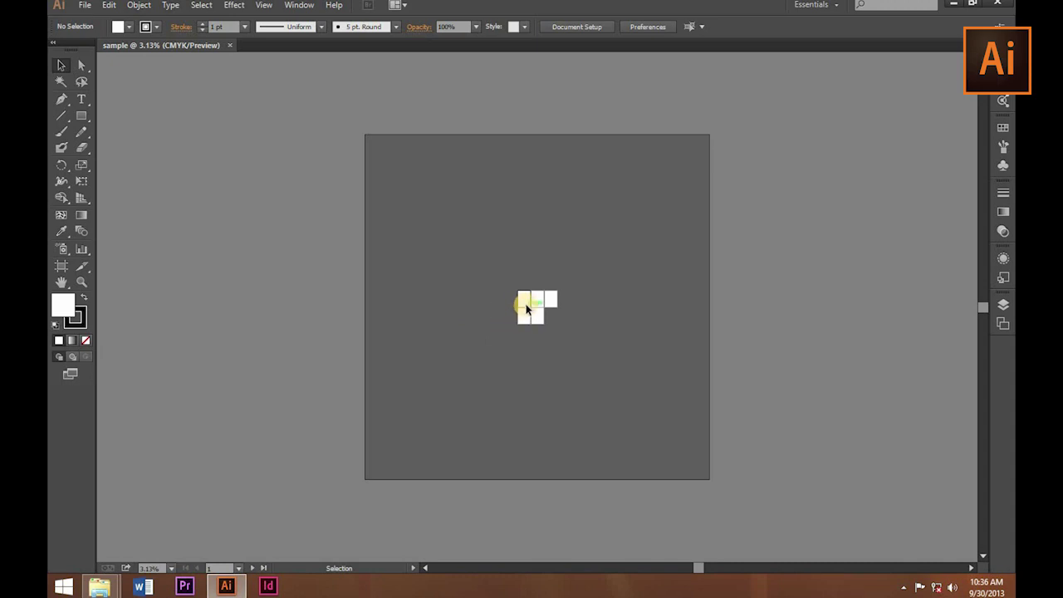
{"action": "key", "text": "ctrl+n"}
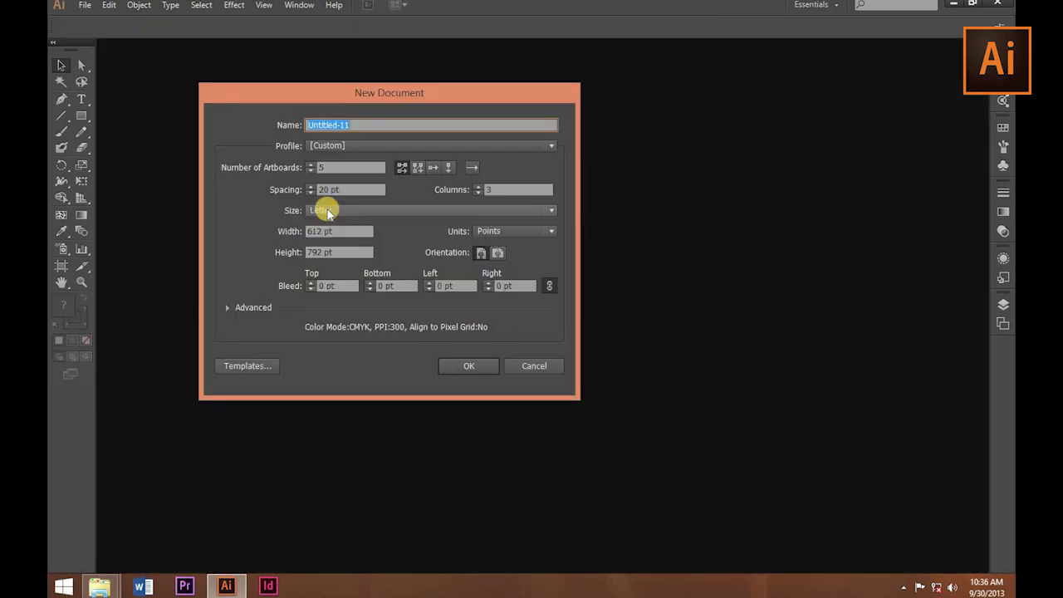
- Keep Letter as the page size and switch the document units to inches
{"action": "left_click", "coordinate": [328, 213]}
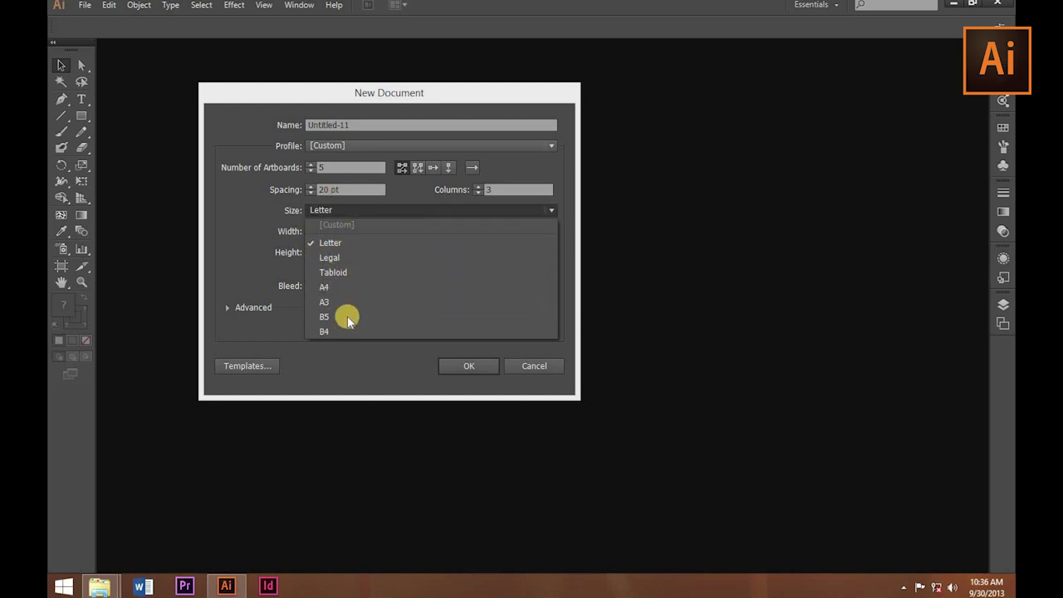
{"action": "left_click", "coordinate": [241, 247]}
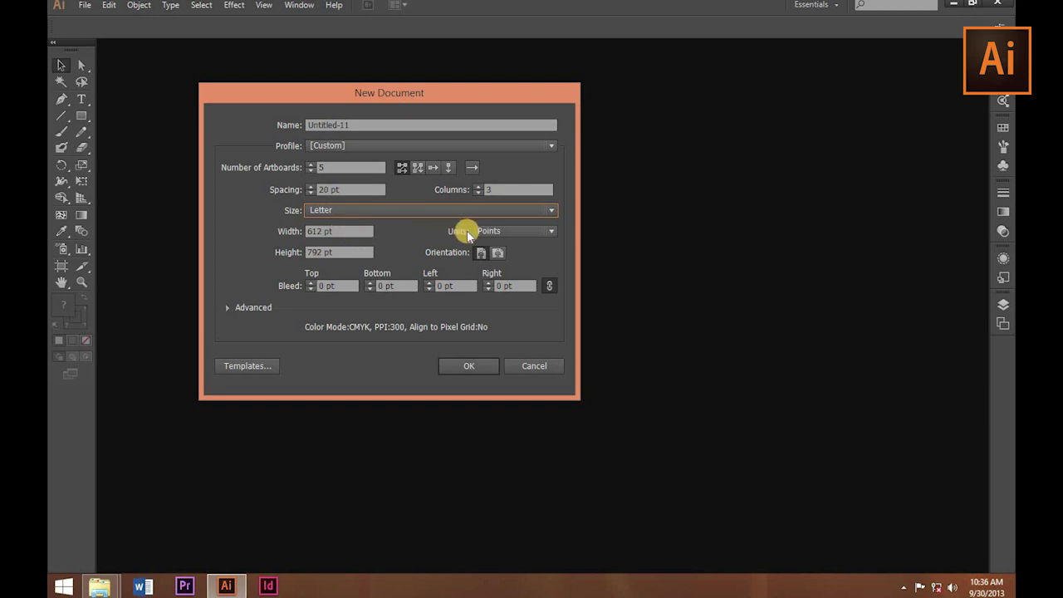
{"action": "left_click", "coordinate": [494, 232]}
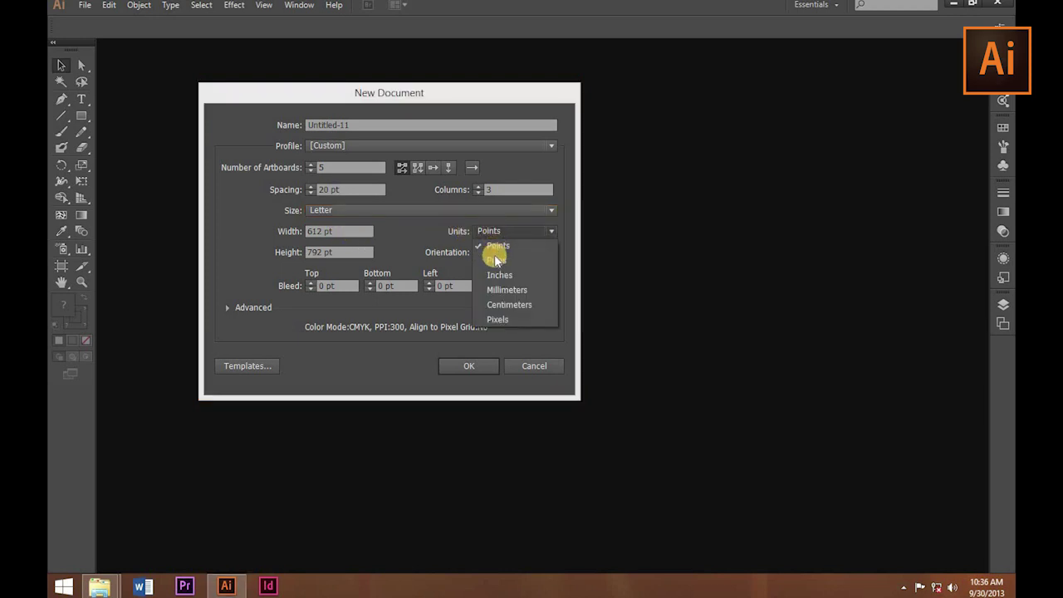
{"action": "left_click", "coordinate": [499, 275]}
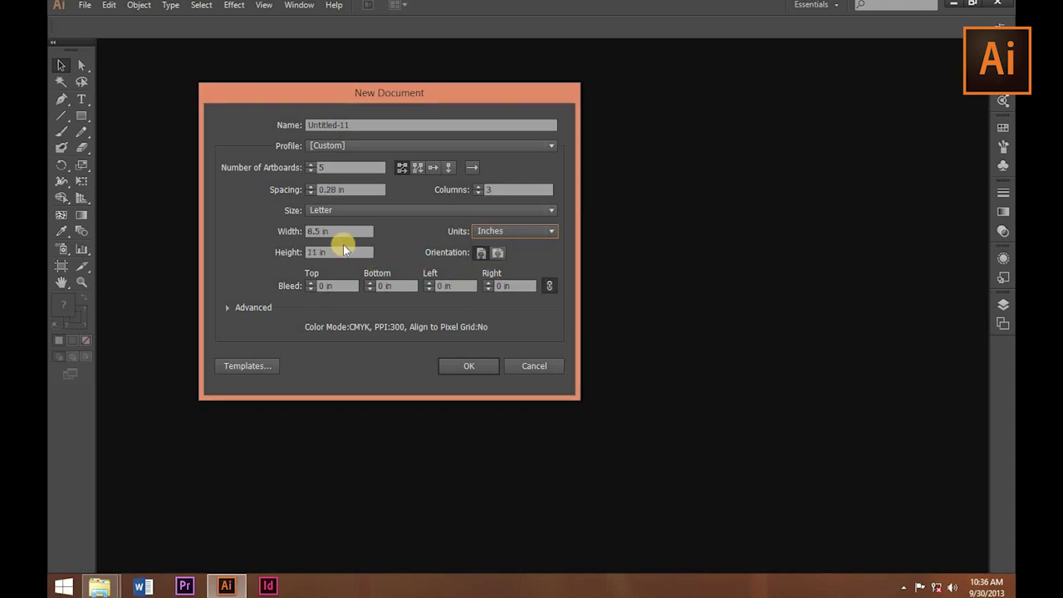
- Set the artboards to 12 in wide by 18 in high and create the five-artboard document
{"action": "left_click_drag", "start_coordinate": [316, 251], "coordinate": [291, 249]}
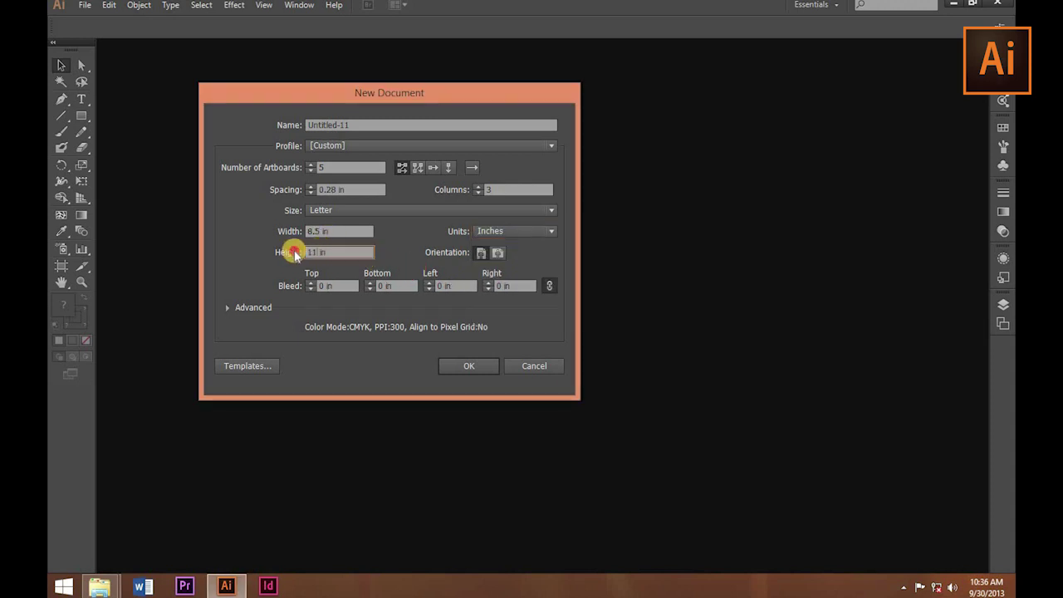
{"action": "type", "text": "13"}
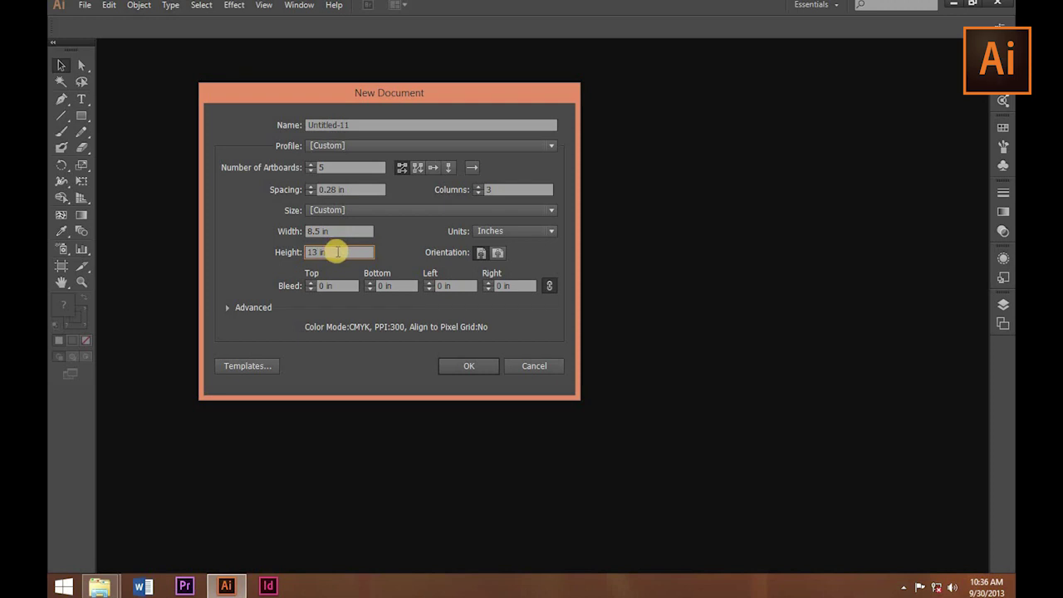
{"action": "left_click_drag", "start_coordinate": [338, 252], "coordinate": [279, 237]}
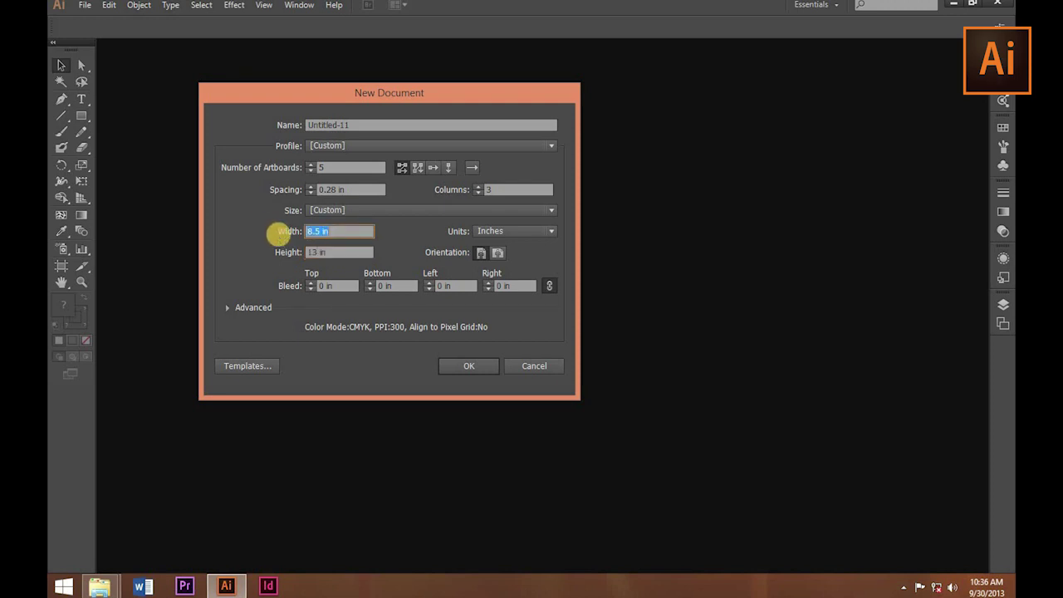
{"action": "type", "text": "12"}
{"action": "key", "text": "Tab"}
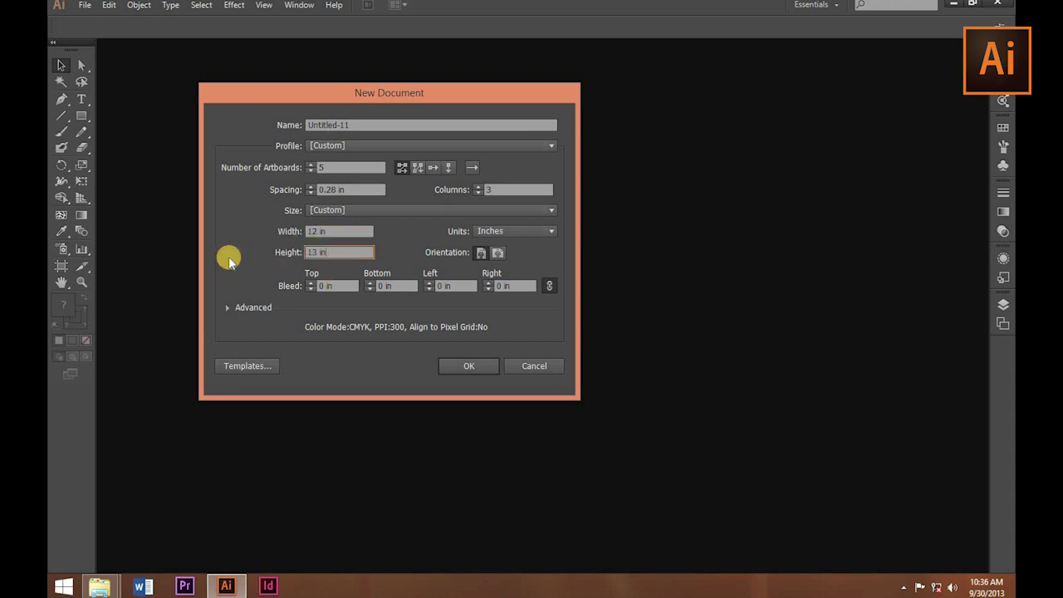
{"action": "type", "text": "18"}
{"action": "left_click", "coordinate": [485, 367]}
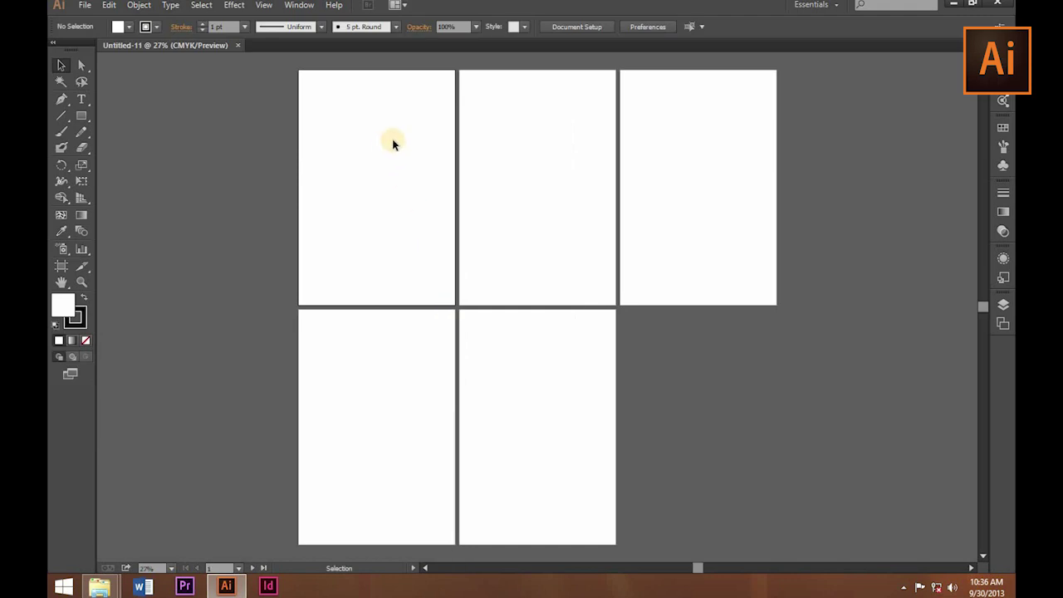
{"action": "left_click", "coordinate": [238, 45]}
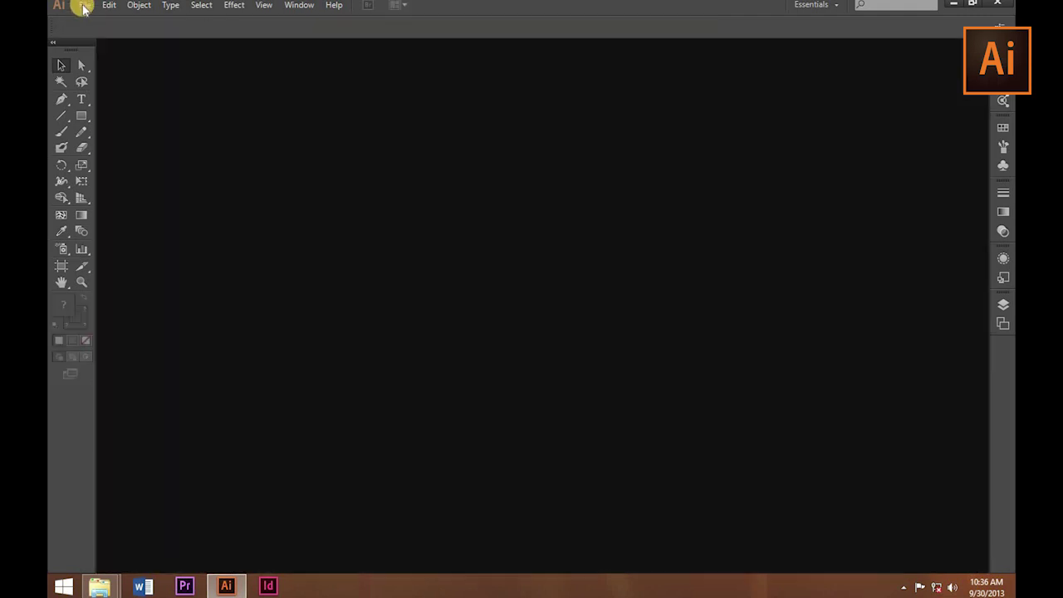
{"action": "left_click", "coordinate": [84, 8]}
- Create a document of five Letter artboards in landscape orientation
{"action": "left_click", "coordinate": [100, 22]}
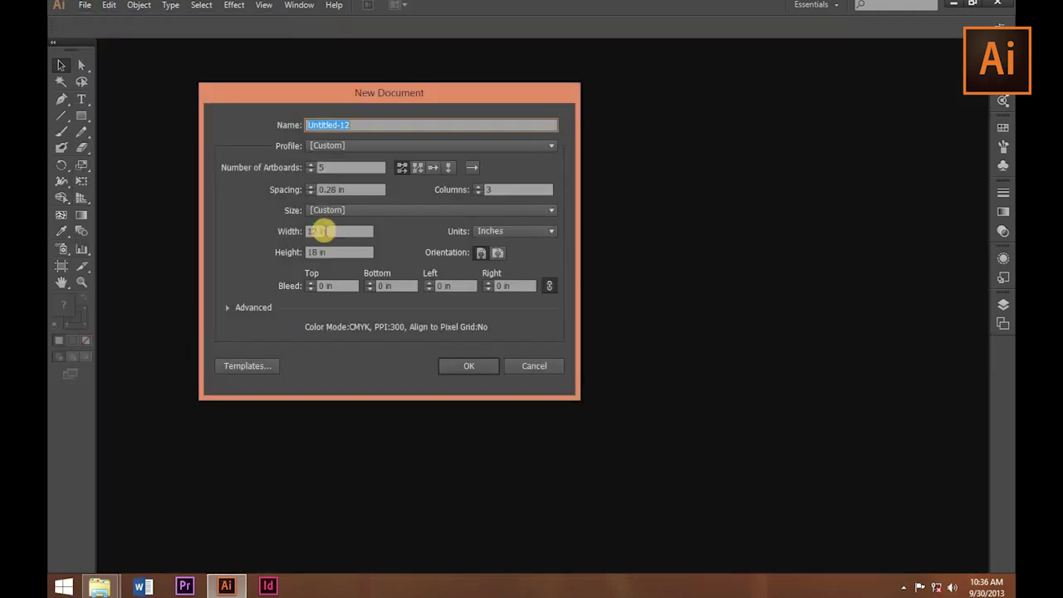
{"action": "left_click", "coordinate": [347, 211]}
{"action": "left_click", "coordinate": [341, 238]}
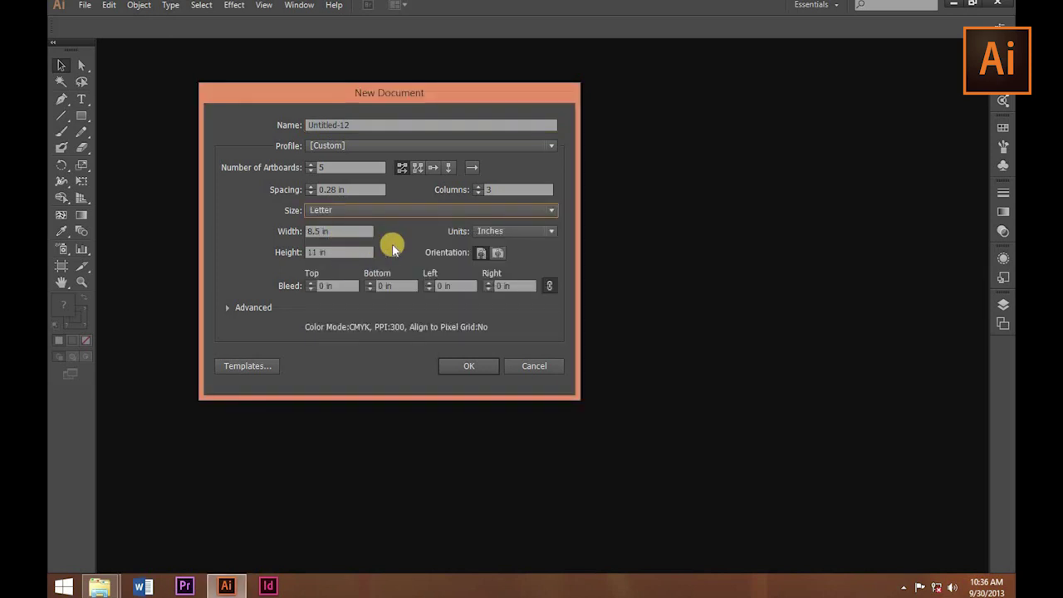
{"action": "left_click", "coordinate": [487, 253]}
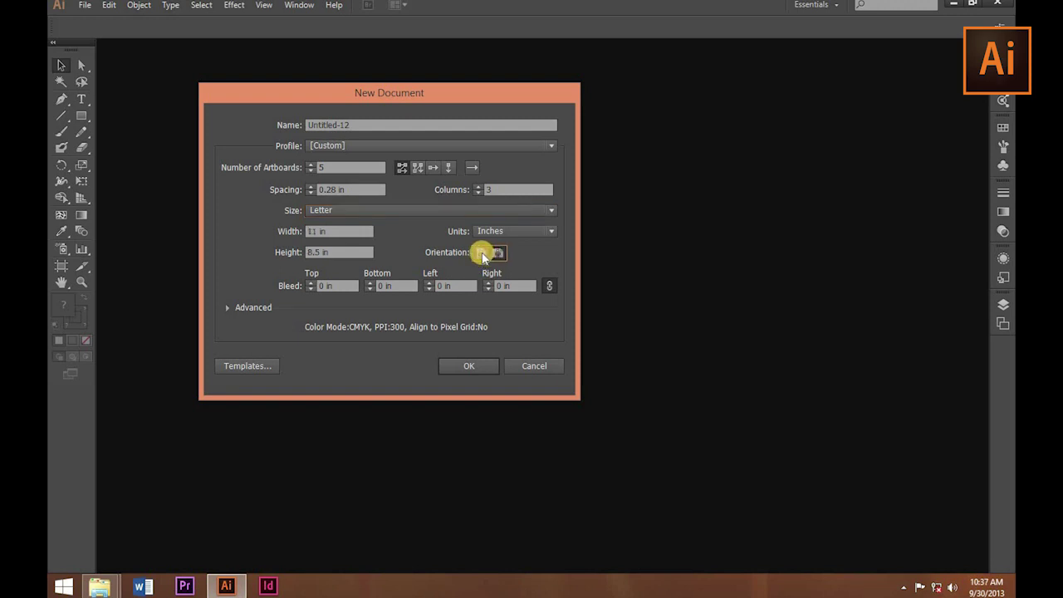
{"action": "left_click", "coordinate": [470, 367]}
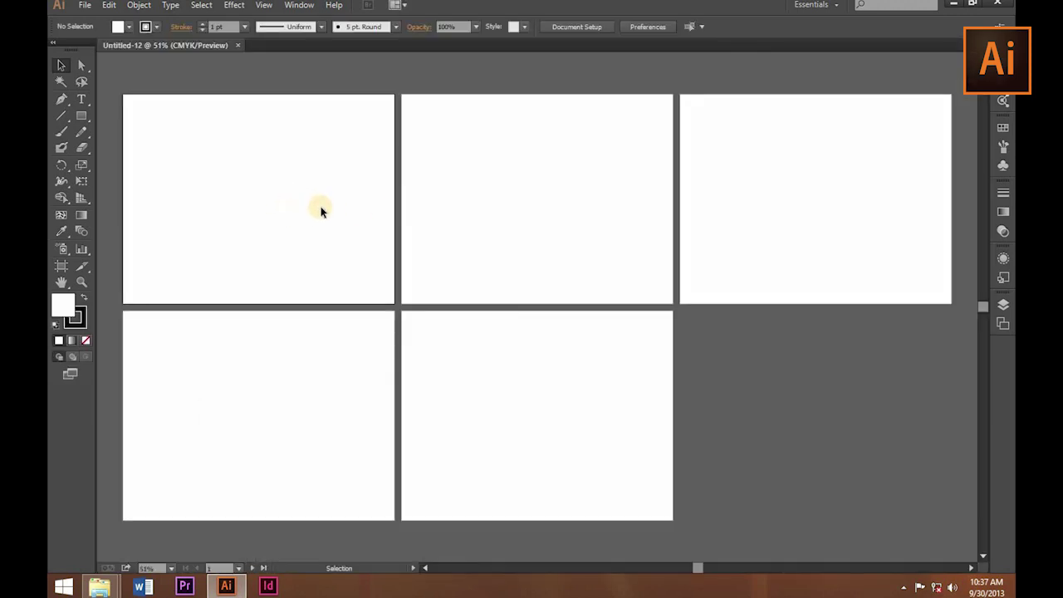
- Close the landscape document and bring up the New Document settings again
{"action": "left_click", "coordinate": [184, 43]}
{"action": "key", "text": "ctrl+w"}
{"action": "left_click", "coordinate": [85, 5]}
{"action": "key", "text": "ctrl+n"}
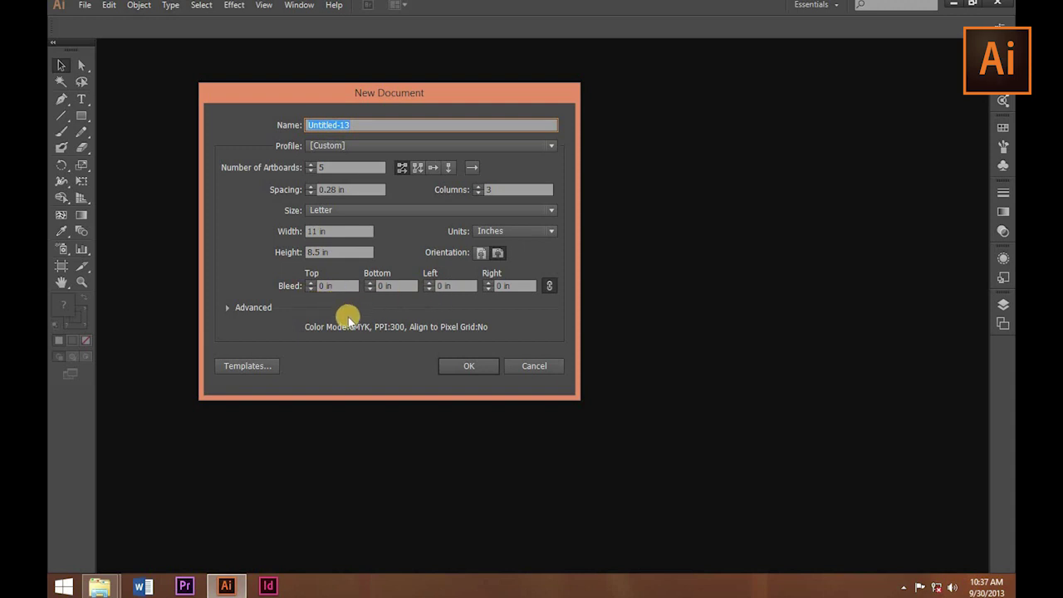
- Under Advanced, choose Print profile and 4 artboards in 2 columns, then create the document
{"action": "left_click", "coordinate": [228, 308]}
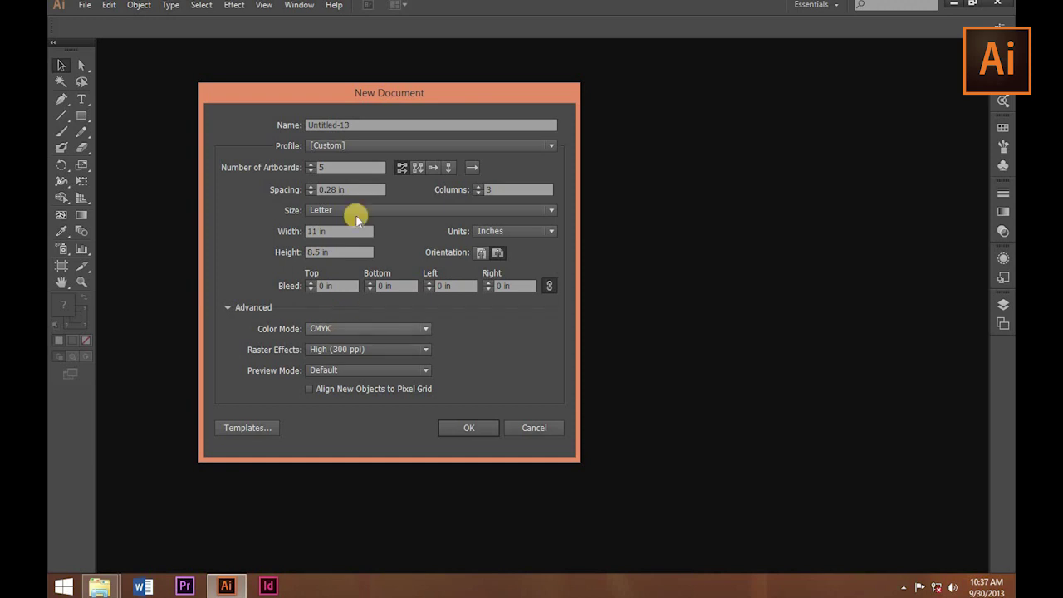
{"action": "left_click", "coordinate": [353, 149]}
{"action": "left_click", "coordinate": [349, 168]}
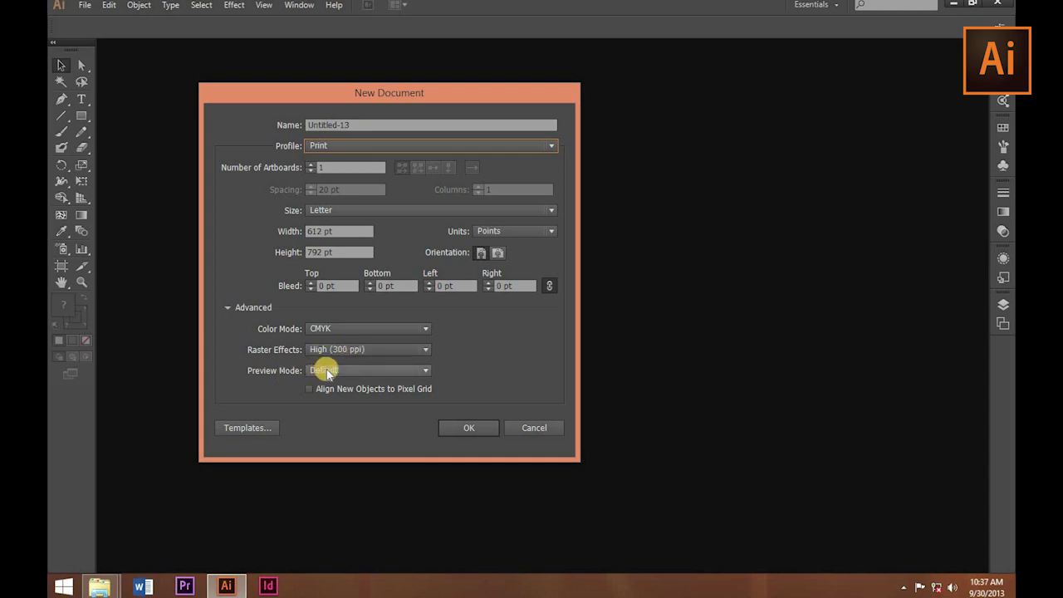
{"action": "key", "text": "Tab"}
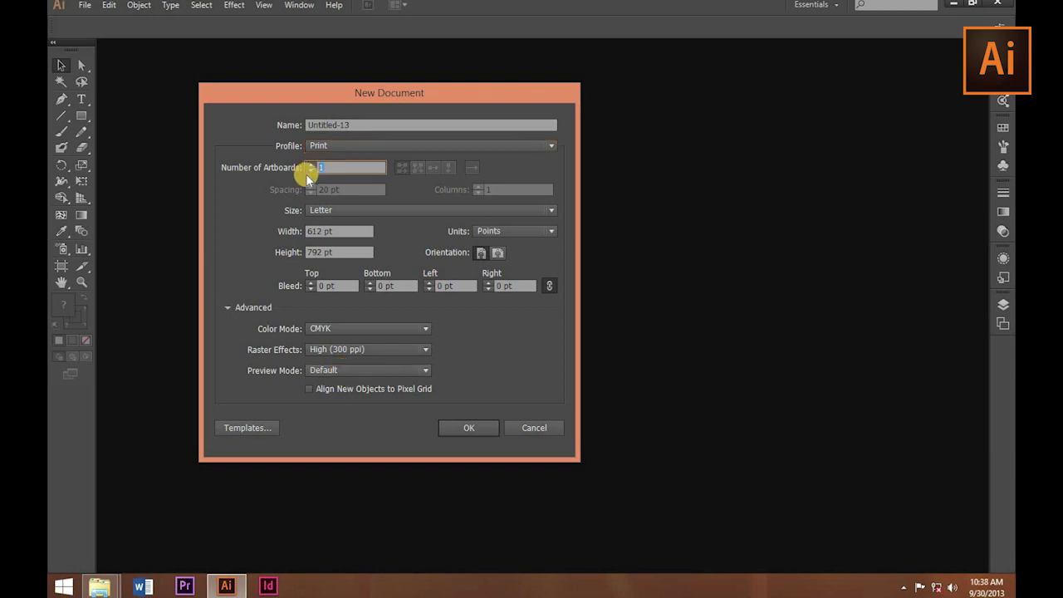
{"action": "type", "text": "4"}
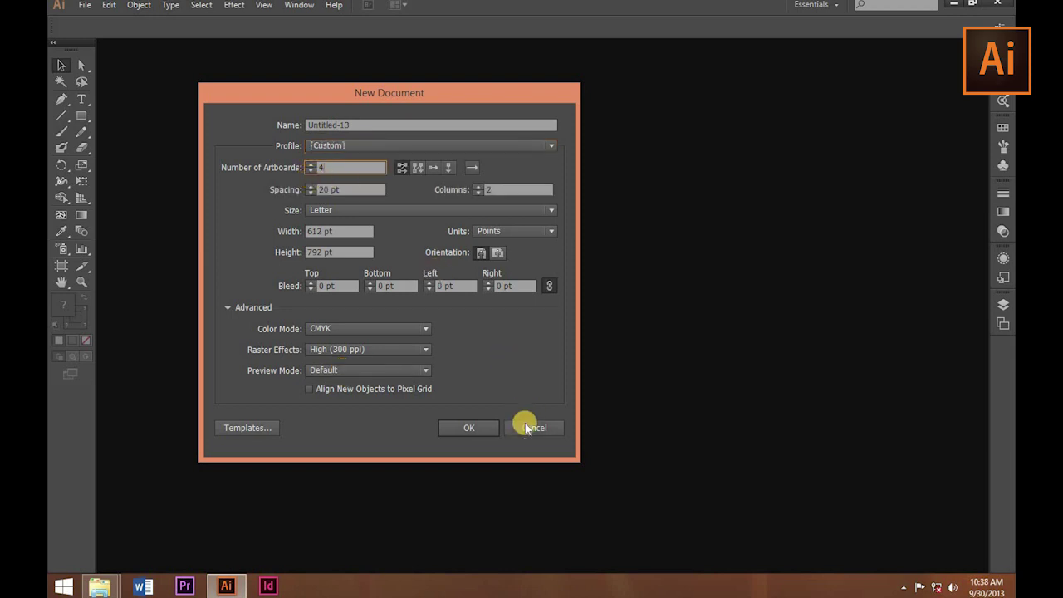
{"action": "left_click", "coordinate": [469, 427]}
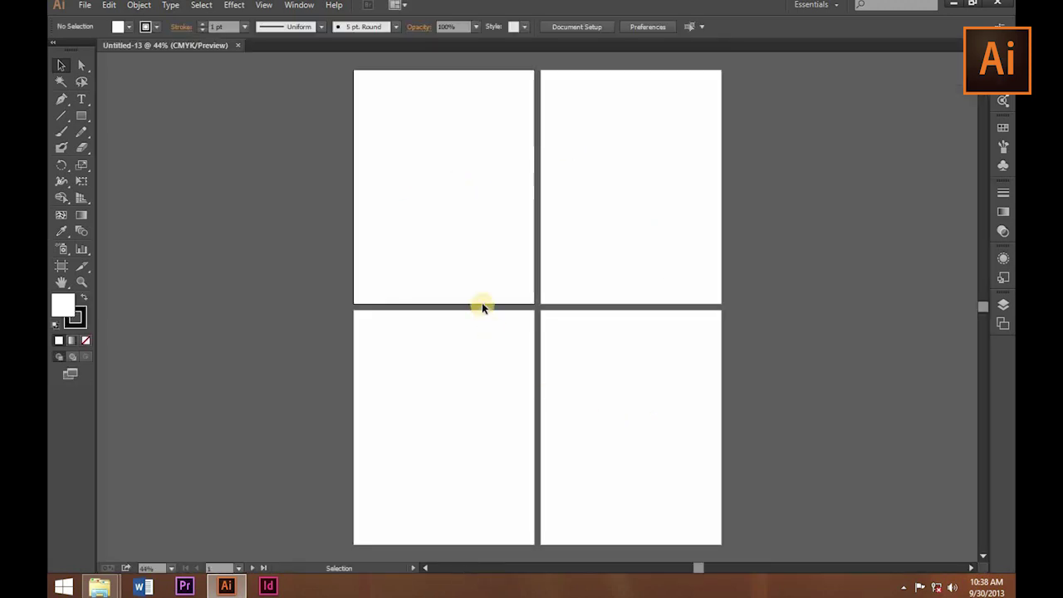